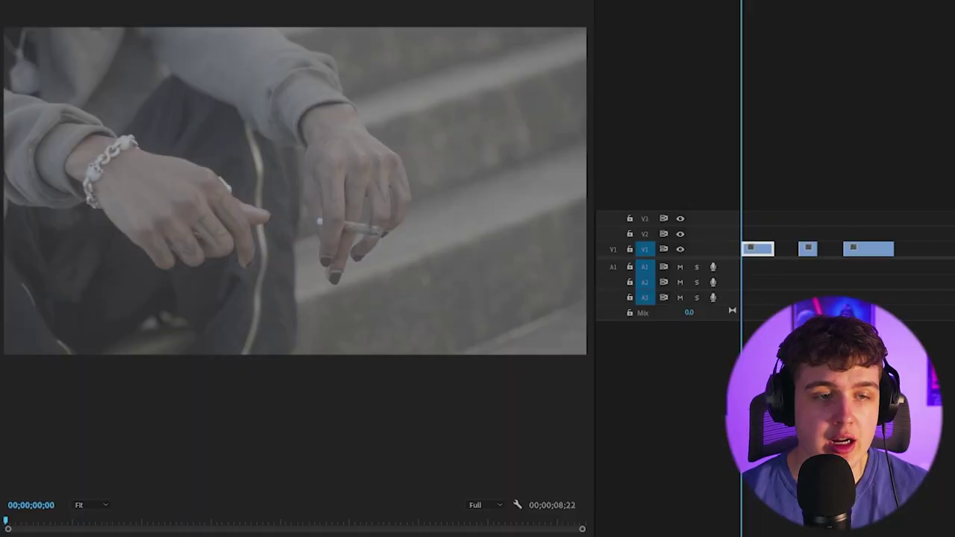
mouse_move(743, 2)
left_mouse_down()
mouse_move(765, 2)
mouse_move(757, 2)
left_mouse_up()
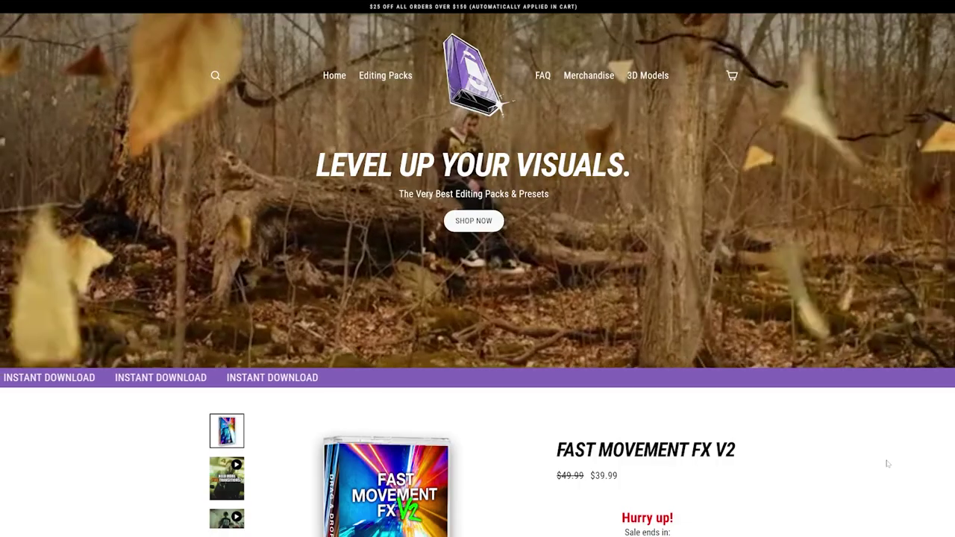
Browse the editing-pack store and examine the product pages for The Ultimate LUT Pack and 3D Nature FX
scroll(887, 465, "down", 4)
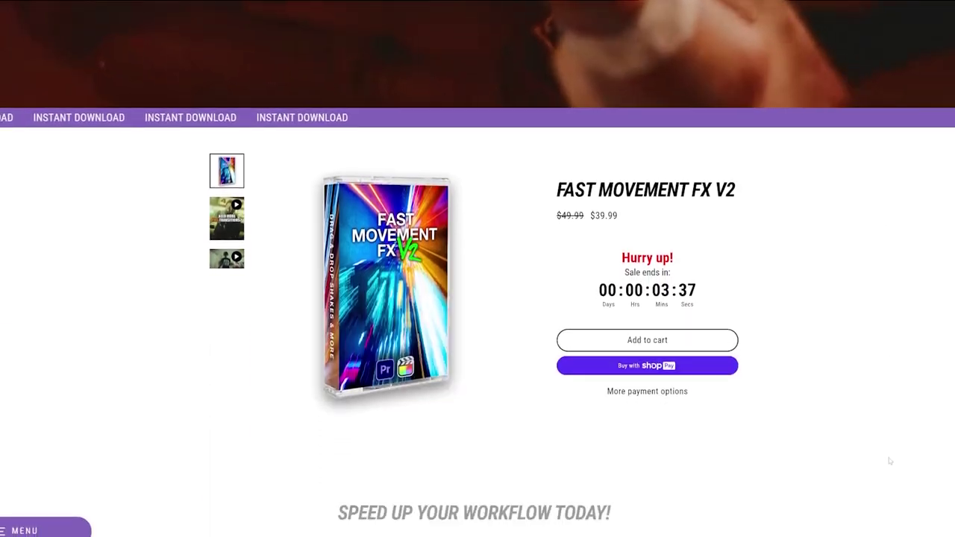
scroll(889, 462, "down", 5)
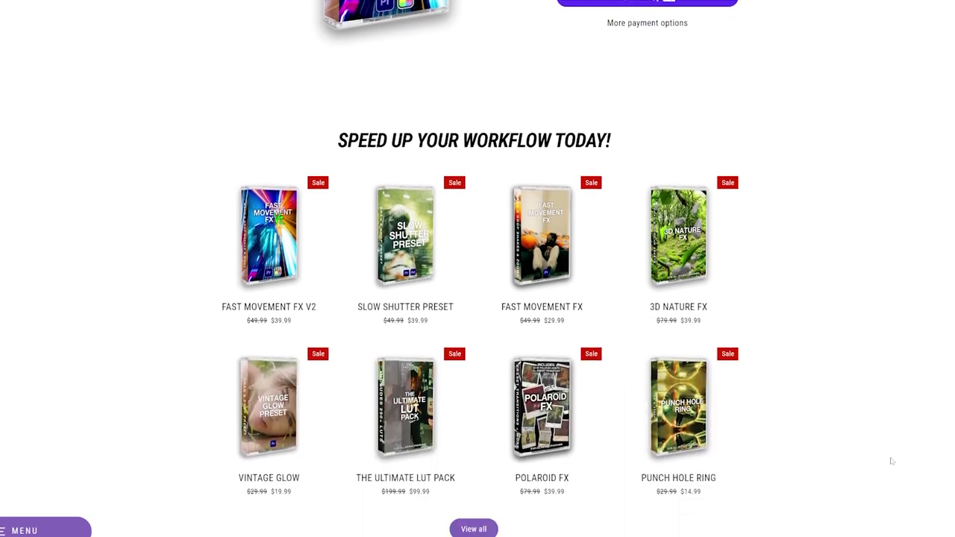
left_click(424, 396)
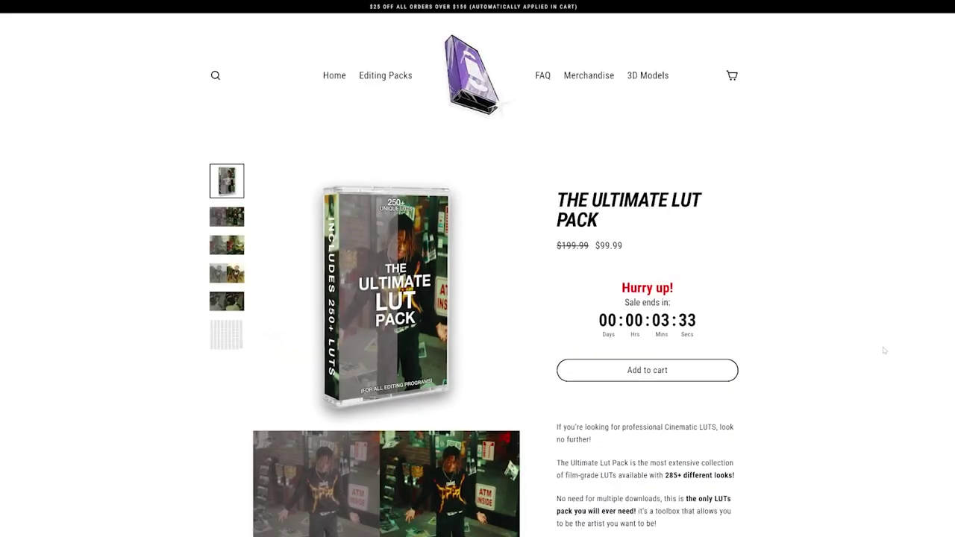
scroll(885, 349, "down", 3)
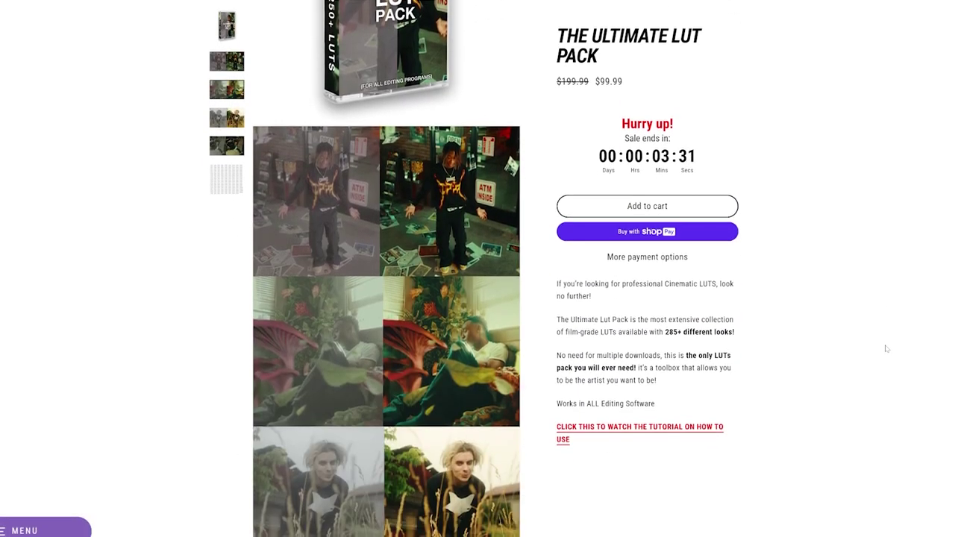
scroll(886, 348, "down", 8)
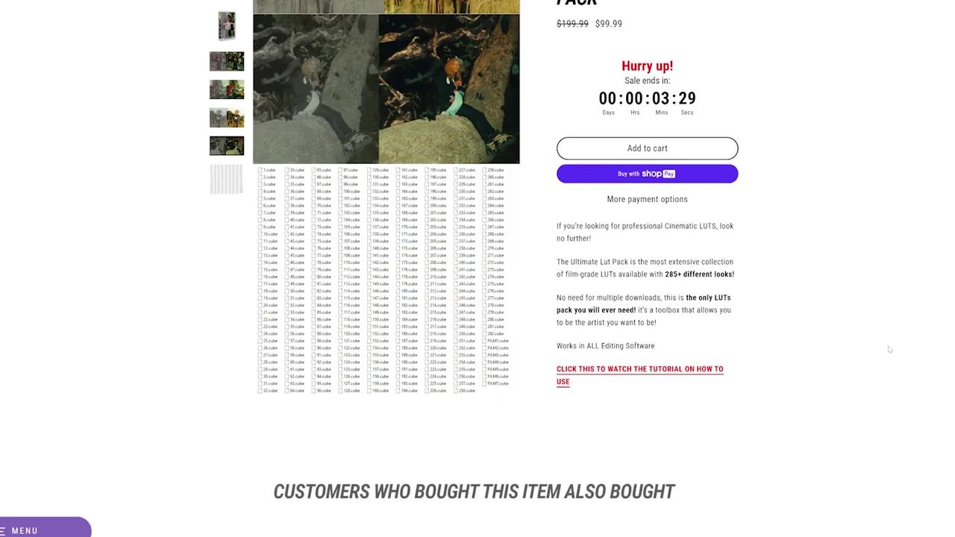
scroll(889, 349, "down", 5)
left_click(697, 272)
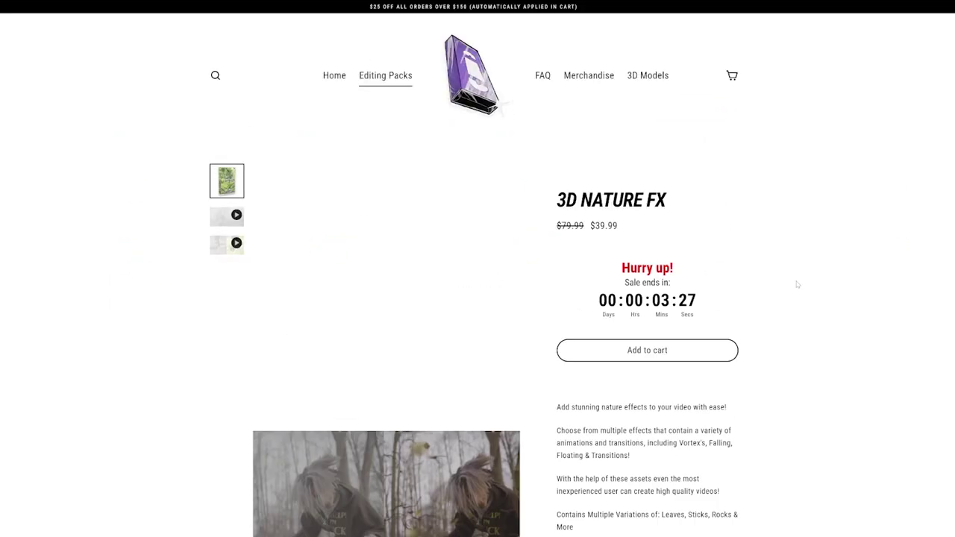
scroll(797, 285, "down", 2)
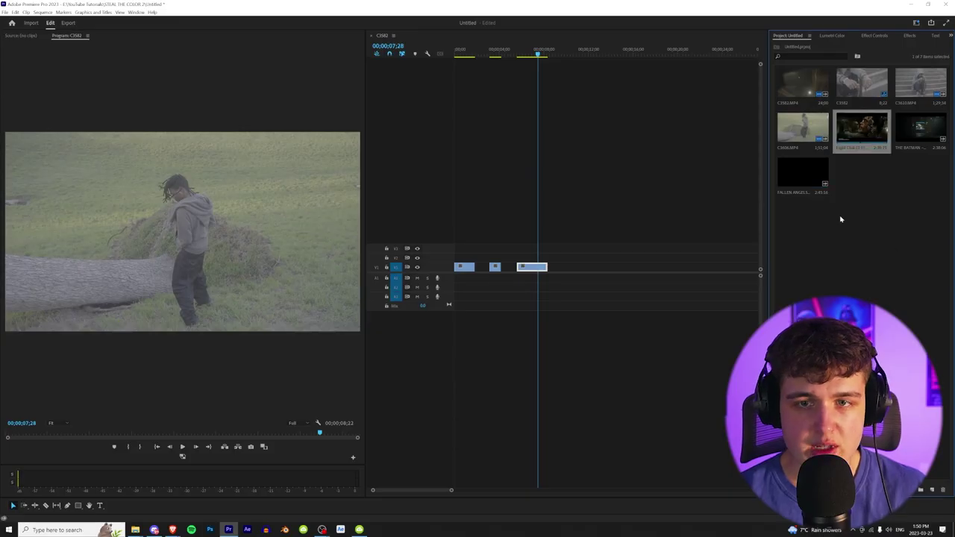
Preview the imported movie trailers and skim THE BATMAN – Main Trailer for a usable color reference shot
left_click(940, 135)
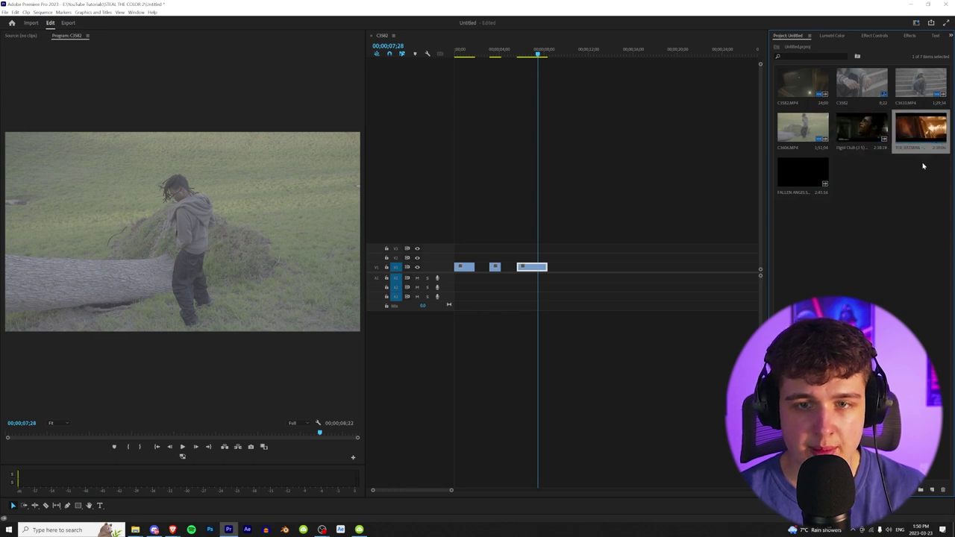
left_click(811, 178)
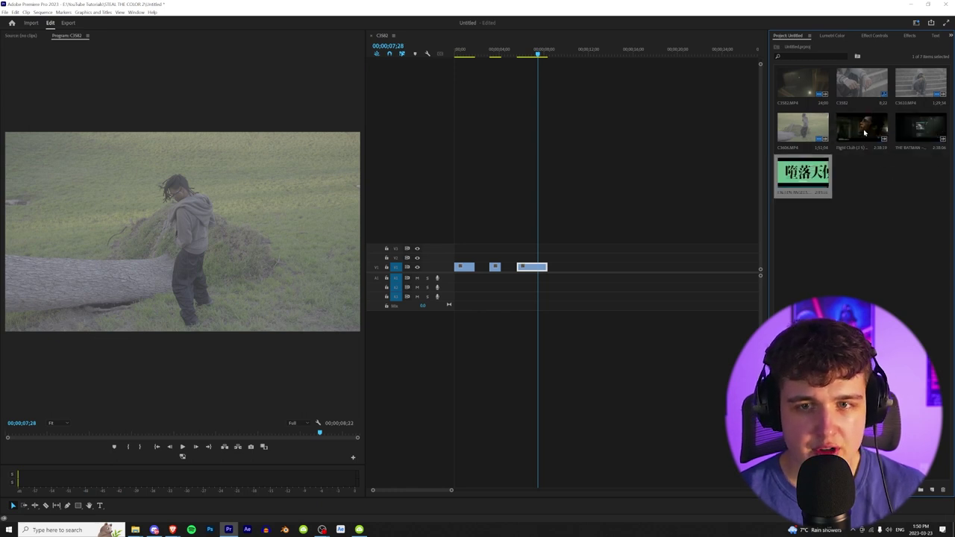
double_click(921, 128)
left_click_drag(204, 443, 285, 454)
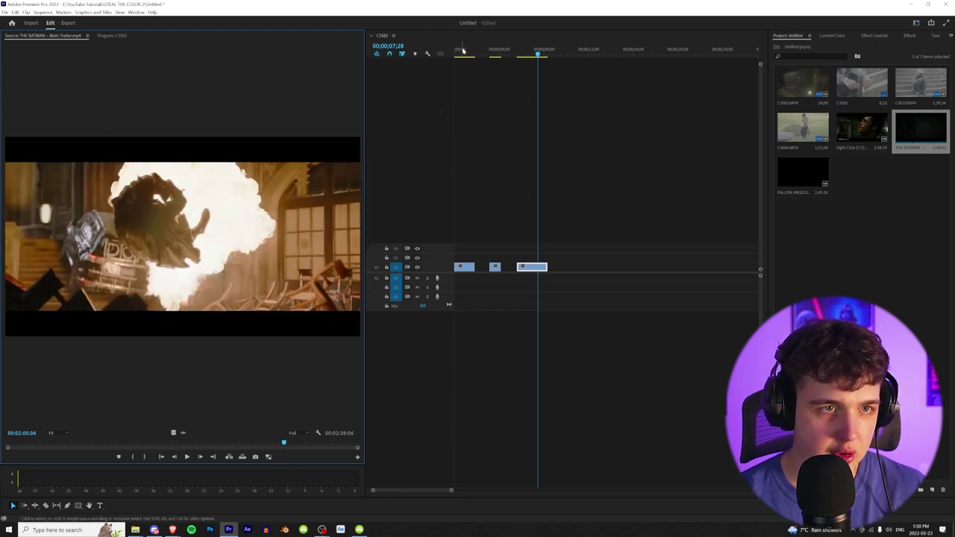
Find the Batman trailer shot of the man in a suit at 00;01;05;07 and add a short excerpt after the existing V1 clips
left_click_drag(460, 50, 470, 47)
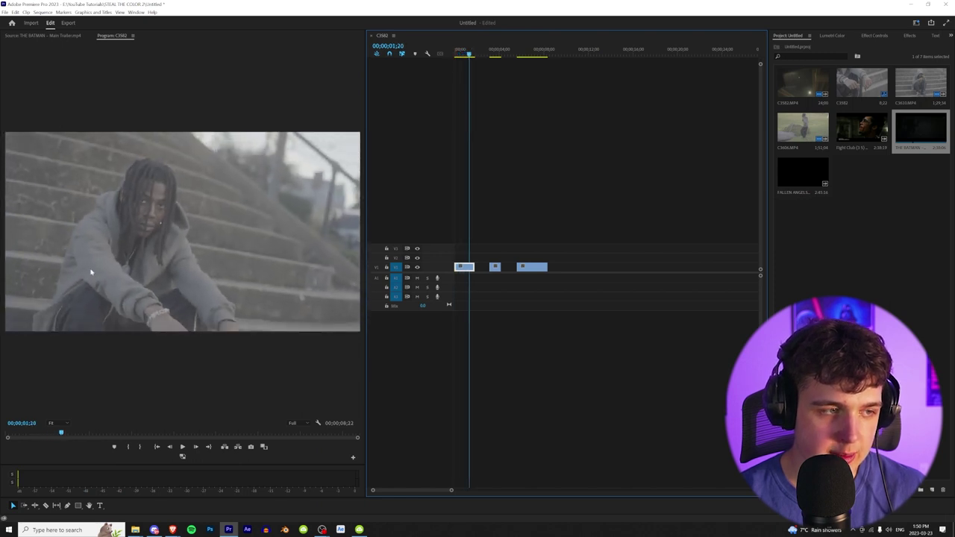
double_click(921, 129)
left_click_drag(287, 445, 152, 470)
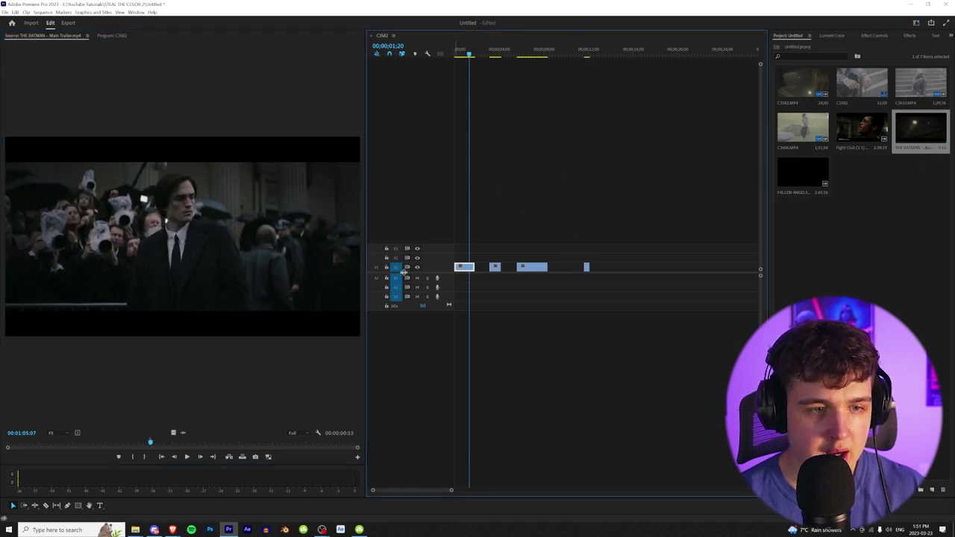
Show the color match Comparison View in Lumetri Color and set its reference frame to the Batman shot at 00;00;11;52
left_click(831, 36)
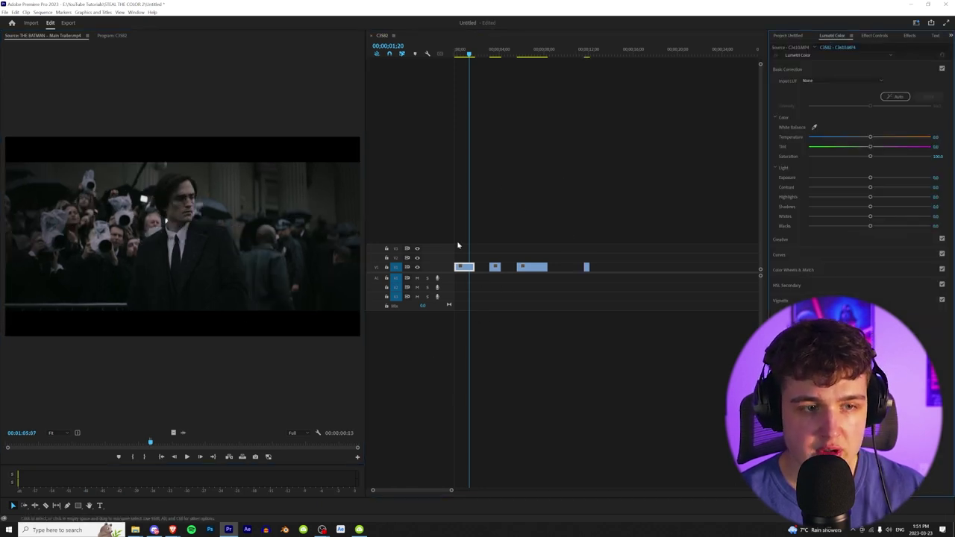
left_click(464, 268)
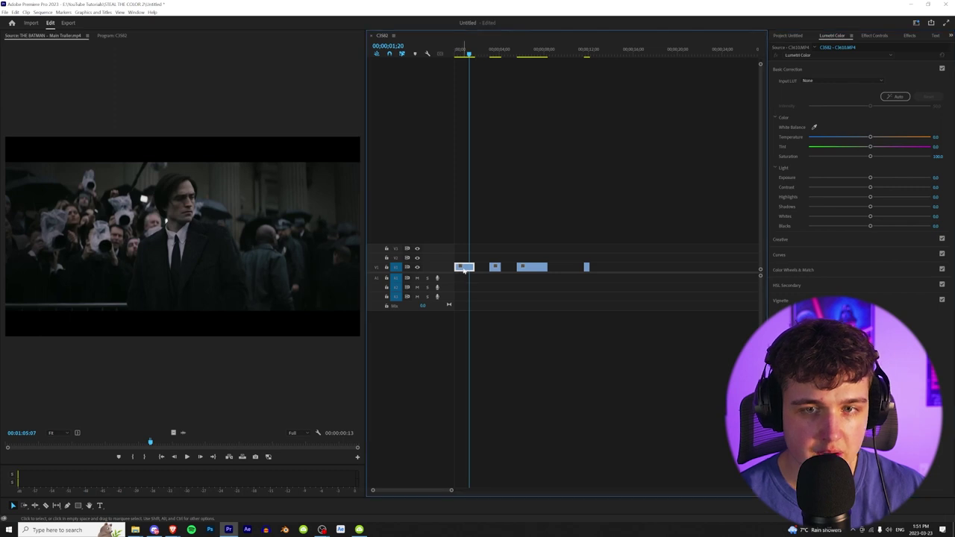
left_click(803, 272)
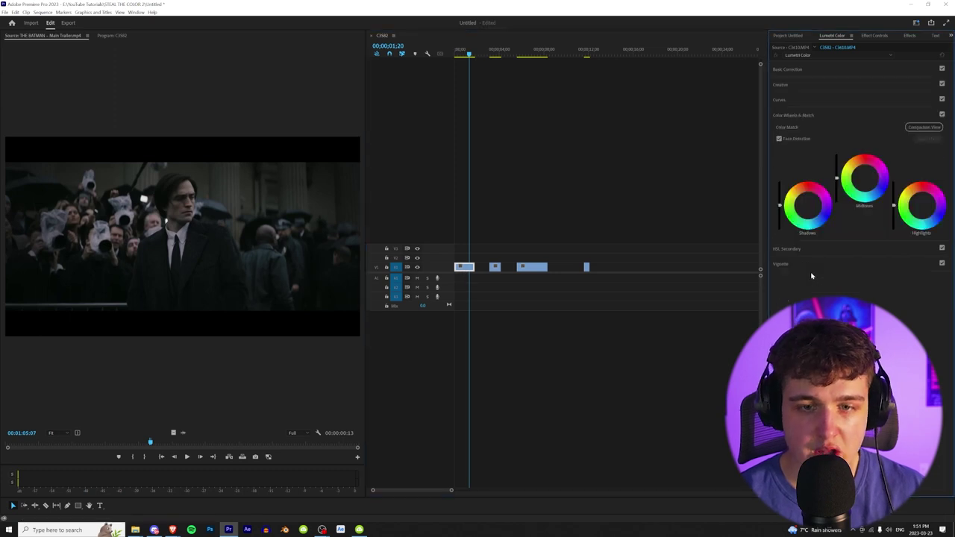
left_click(926, 129)
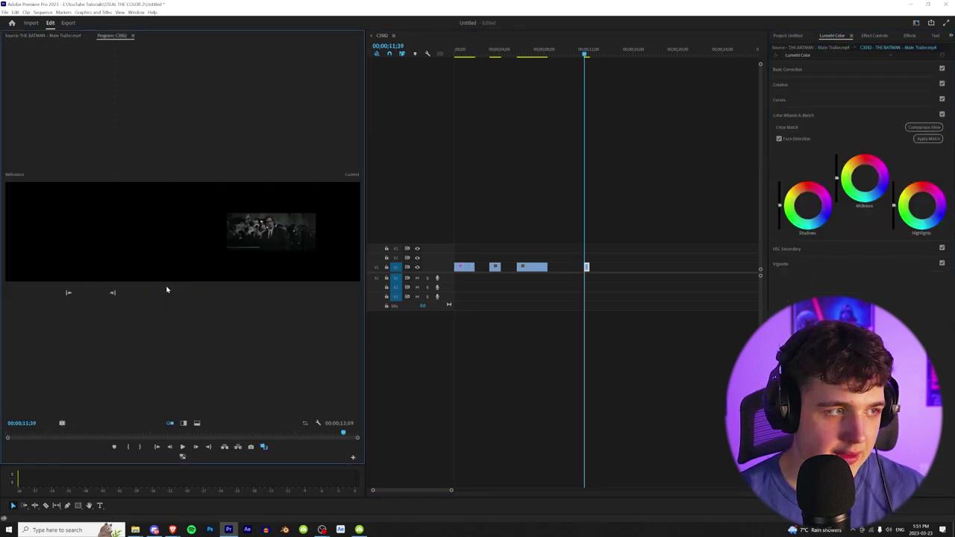
left_click_drag(166, 288, 176, 289)
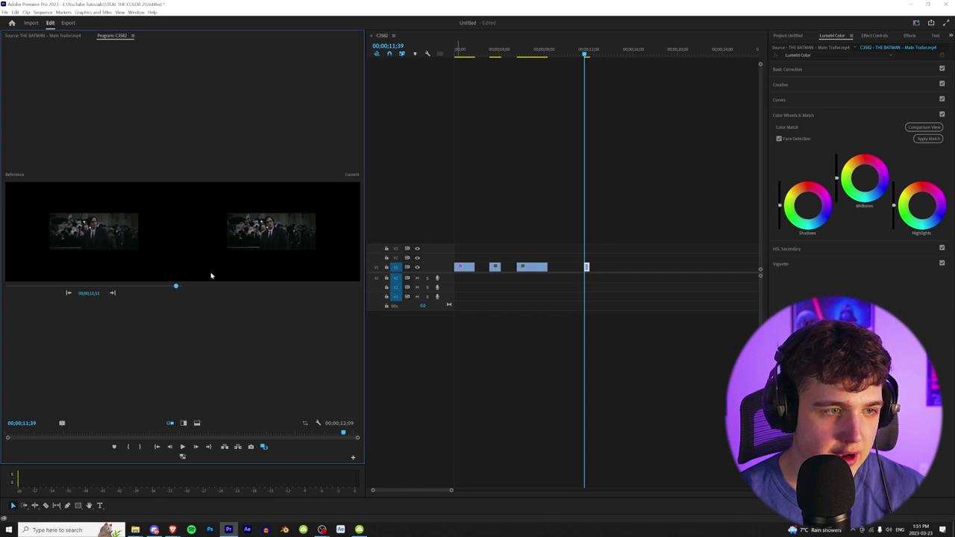
Scale up the Batman clip until its picture fills the frame, and return the playhead to the stairs clip
left_click(881, 36)
left_click_drag(827, 82, 892, 82)
left_click_drag(589, 55, 471, 71)
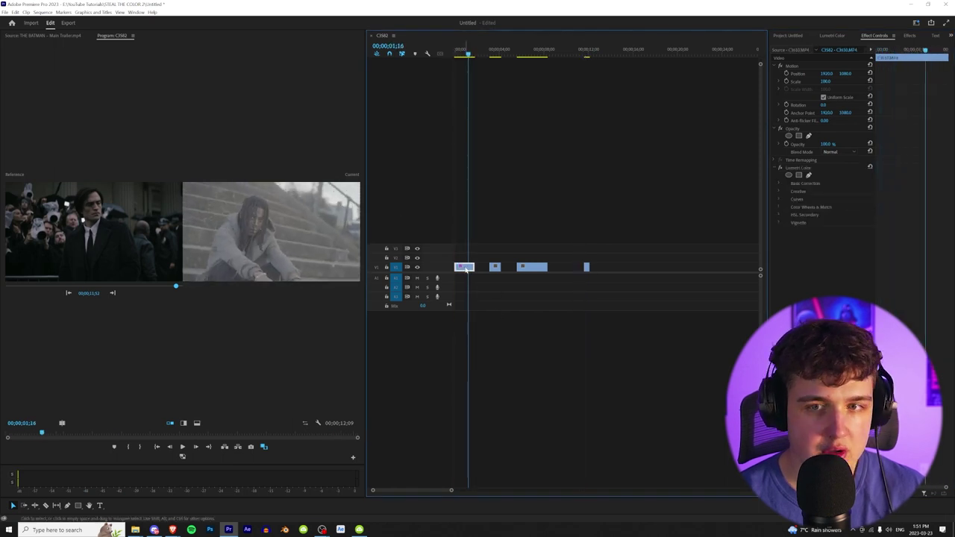
Apply the Batman color match to the stairs clip and set Contrast to 54.9 and Shadows to about -16
left_click(833, 37)
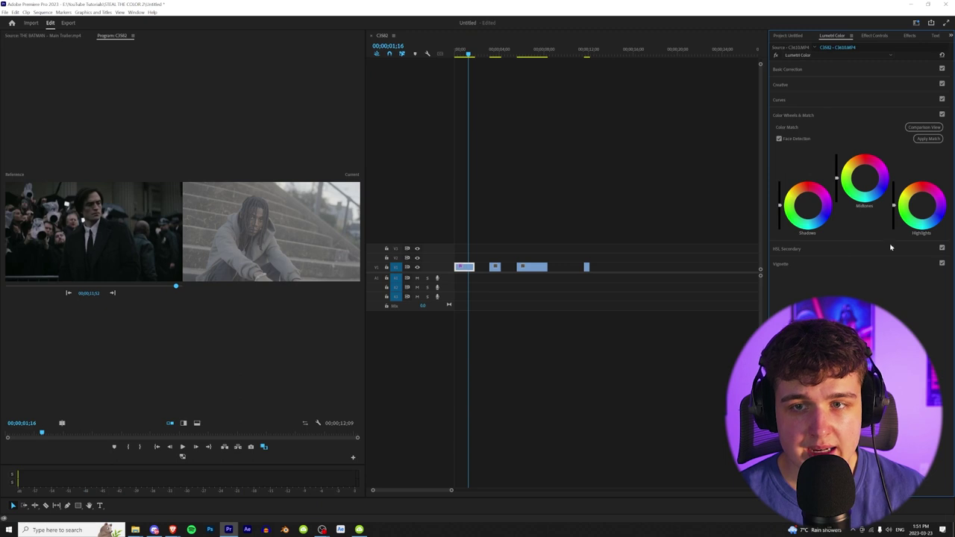
left_click(928, 138)
left_click(471, 57)
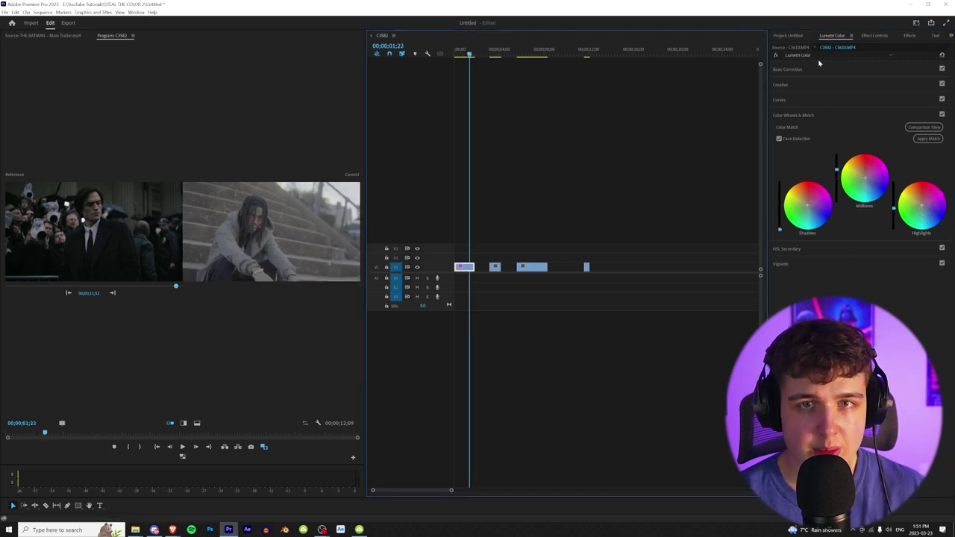
left_click(797, 71)
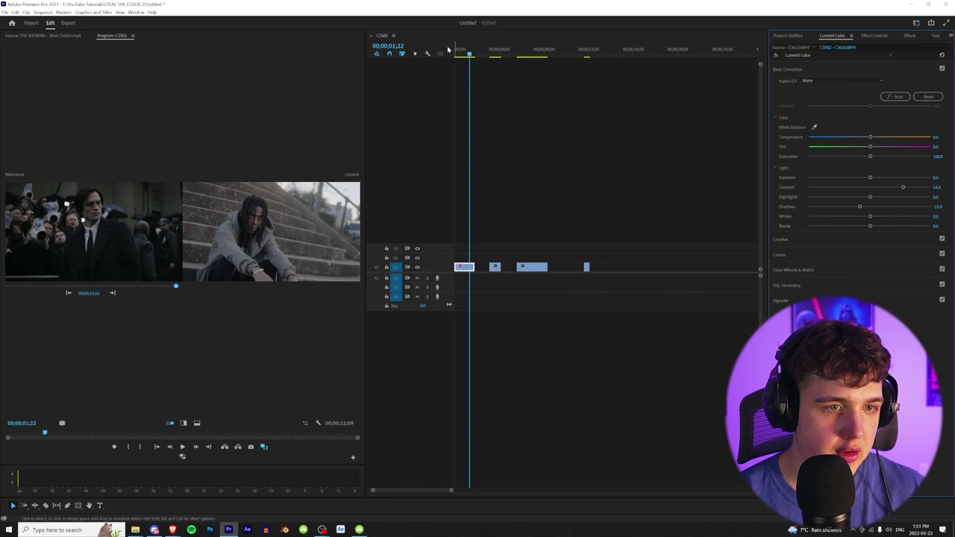
left_click_drag(471, 54, 471, 55)
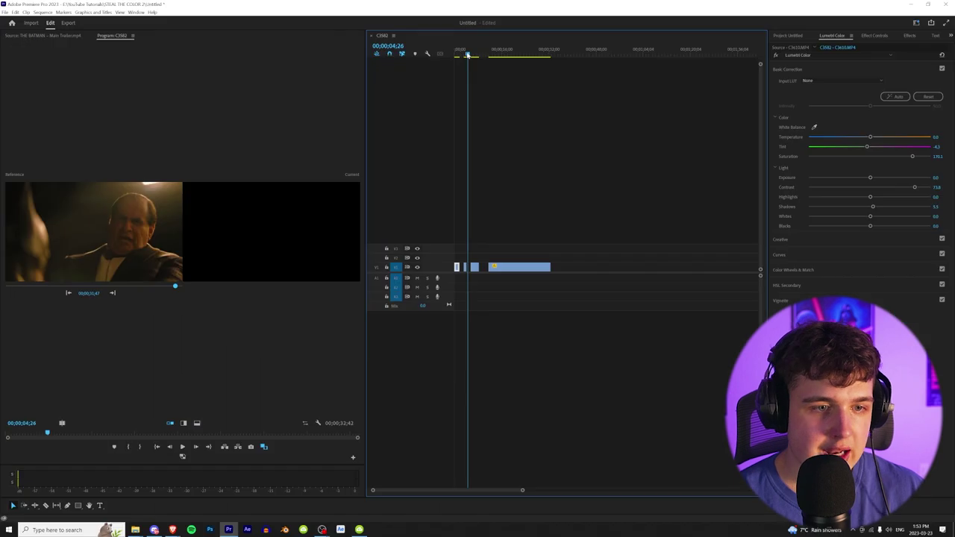
Park the playhead on the highway clip at 00;00;03;40 and delete the previous reference clip from V1
left_click_drag(469, 55, 465, 55)
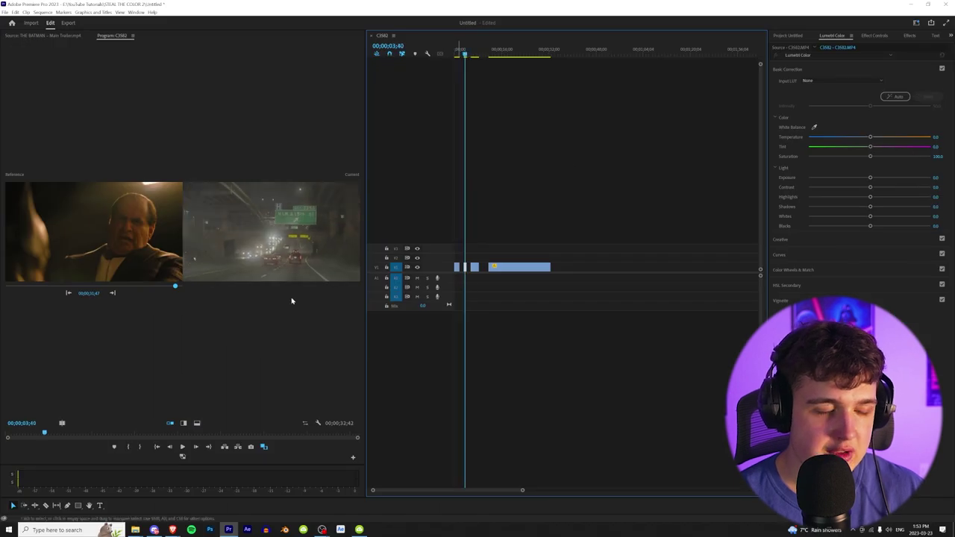
left_click(520, 271)
key("Delete")
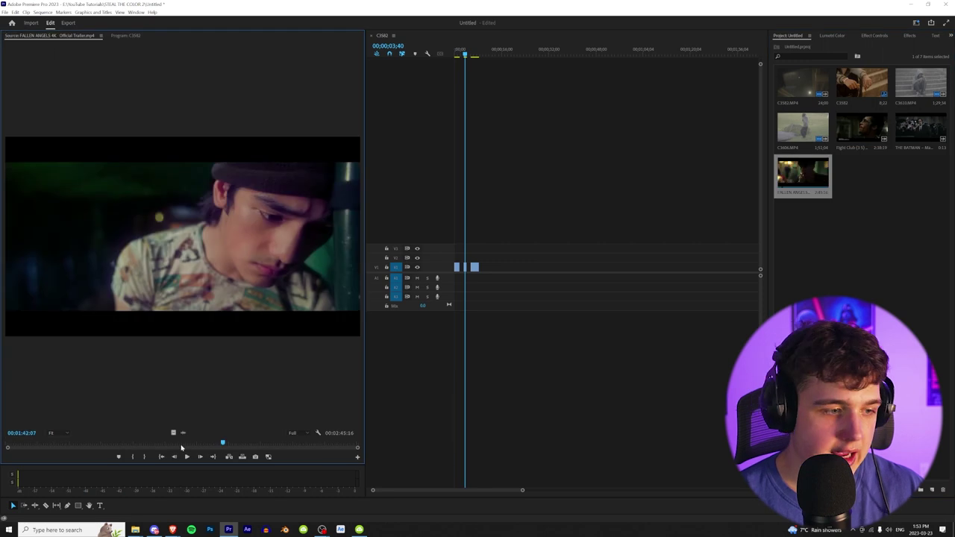
Locate the neon traffic light shot at 00;01;08;09 in the Fallen Angels trailer and place the footage on V1 after the existing clips
left_click_drag(182, 448, 153, 467)
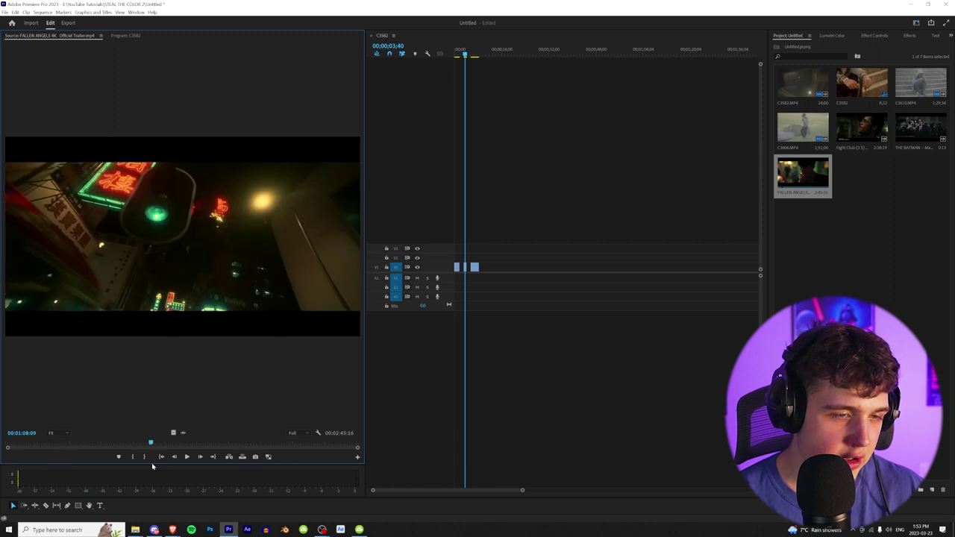
left_click_drag(220, 415, 483, 112)
left_click_drag(466, 50, 467, 50)
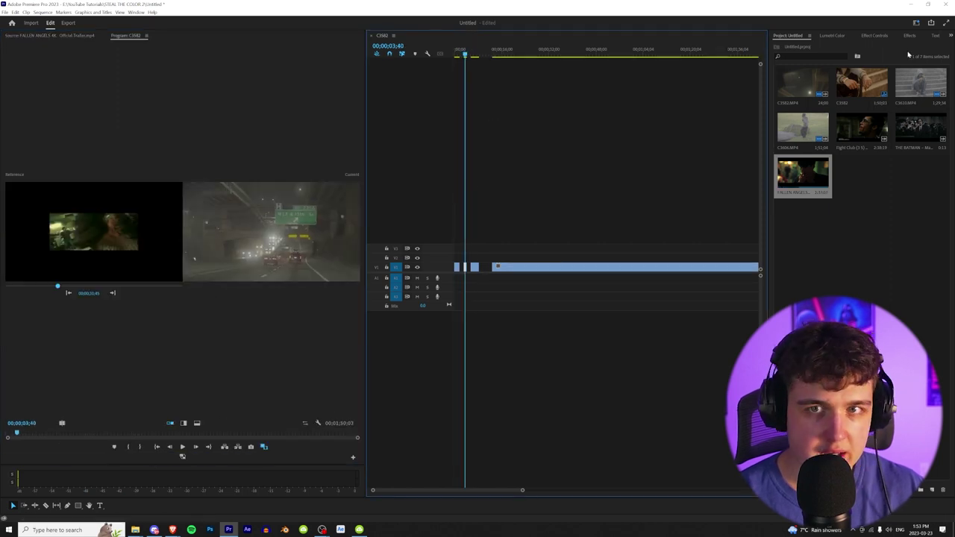
Expand the Color Wheels & Match settings and set the Fallen Angels clip's Scale to 262 so it fills the reference view
left_click(832, 35)
left_click(821, 271)
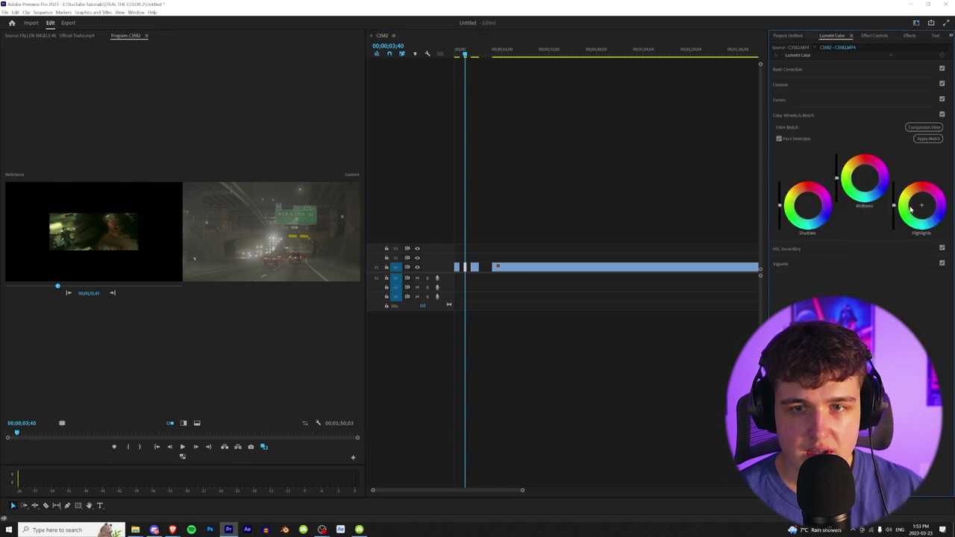
left_click(520, 267)
left_click(875, 35)
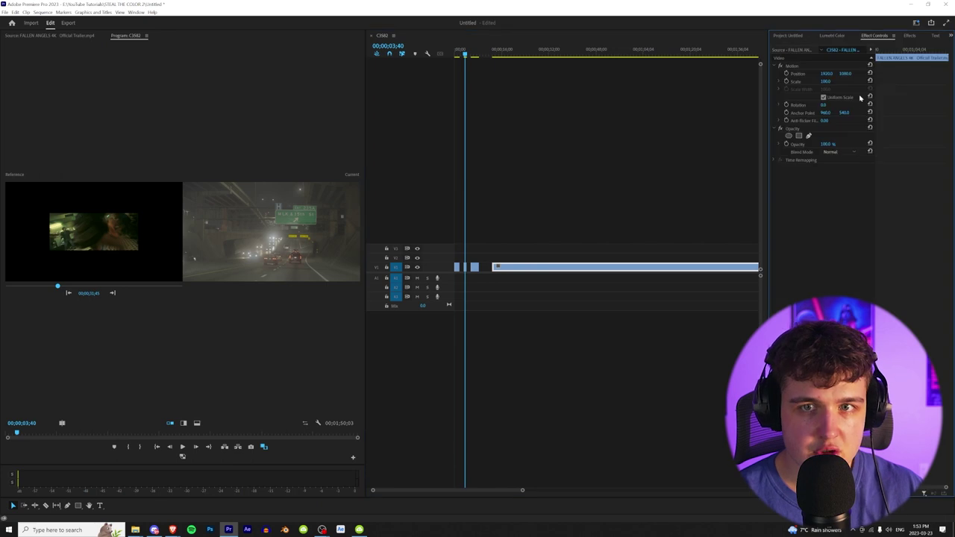
left_click_drag(826, 81, 886, 81)
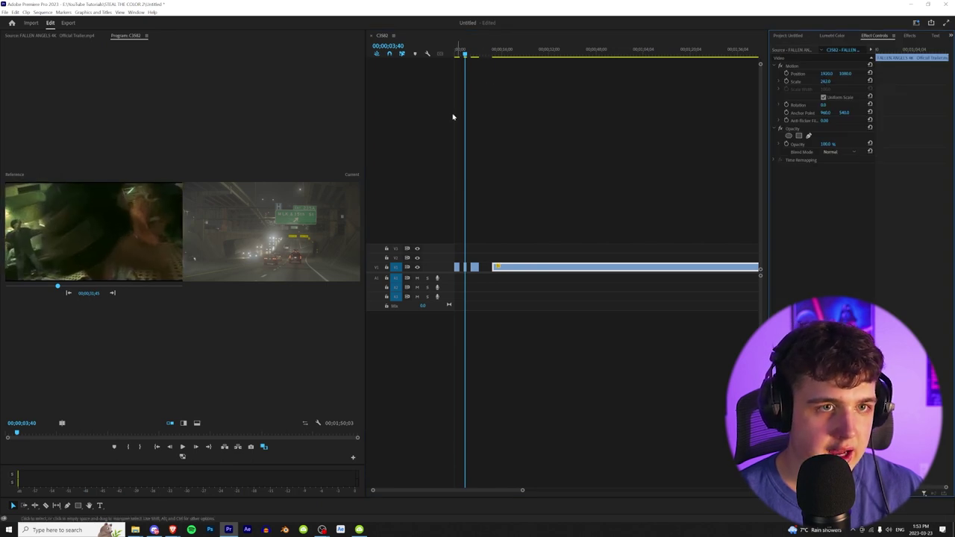
Choose the motorcycle tunnel shot at 00;00;37;27 as the reference and apply its color match to the highway clip
mouse_move(57, 287)
left_mouse_down()
mouse_move(44, 287)
mouse_move(65, 290)
left_mouse_up()
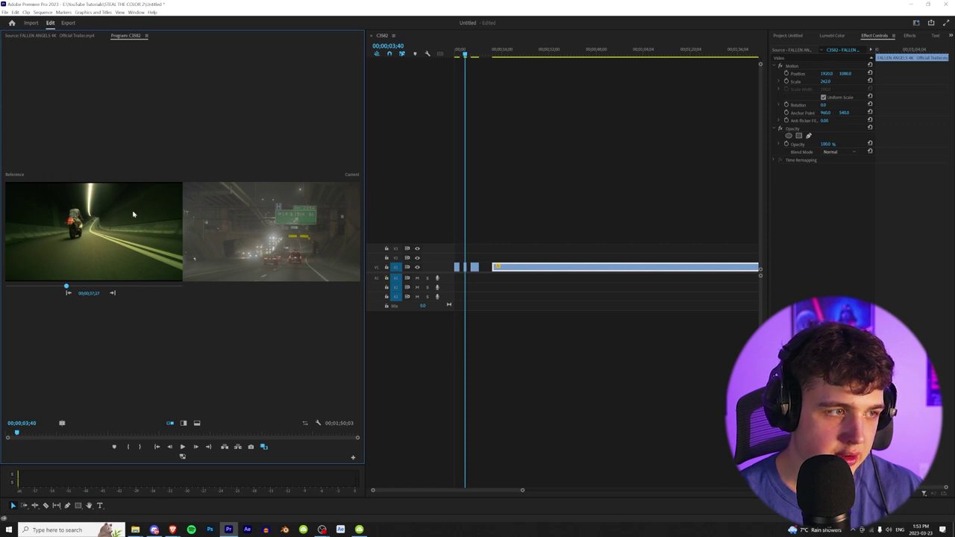
left_click(467, 275)
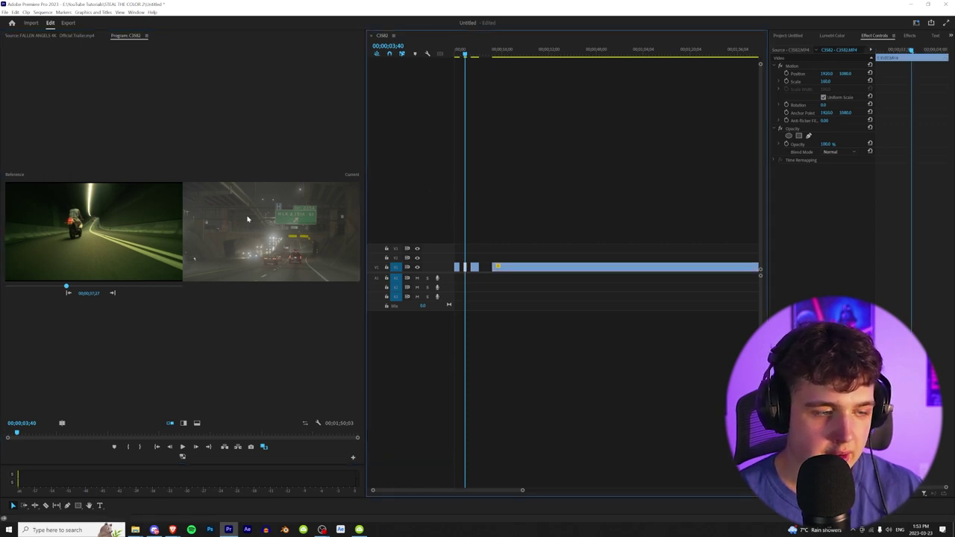
left_click(834, 36)
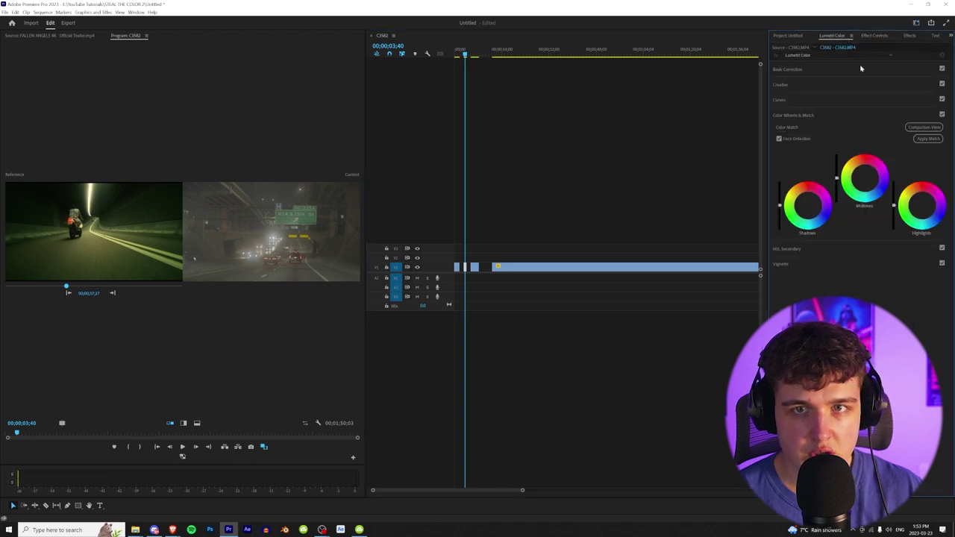
left_click(928, 140)
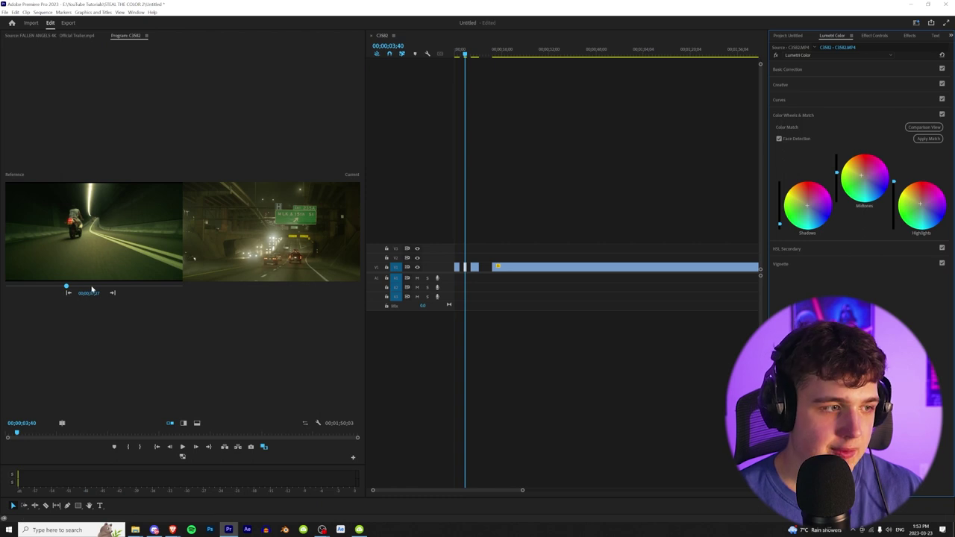
Match the highway clip to the neon traffic light shot at 00;00;13;07, and rematch it to the motorcycle tunnel shot at 00;00;35;47
left_click_drag(66, 289, 27, 291)
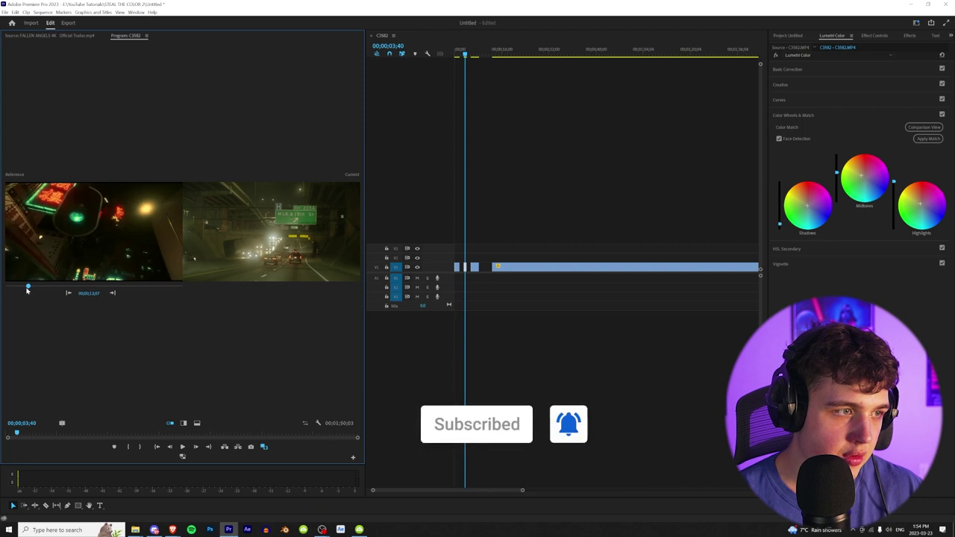
left_click(927, 139)
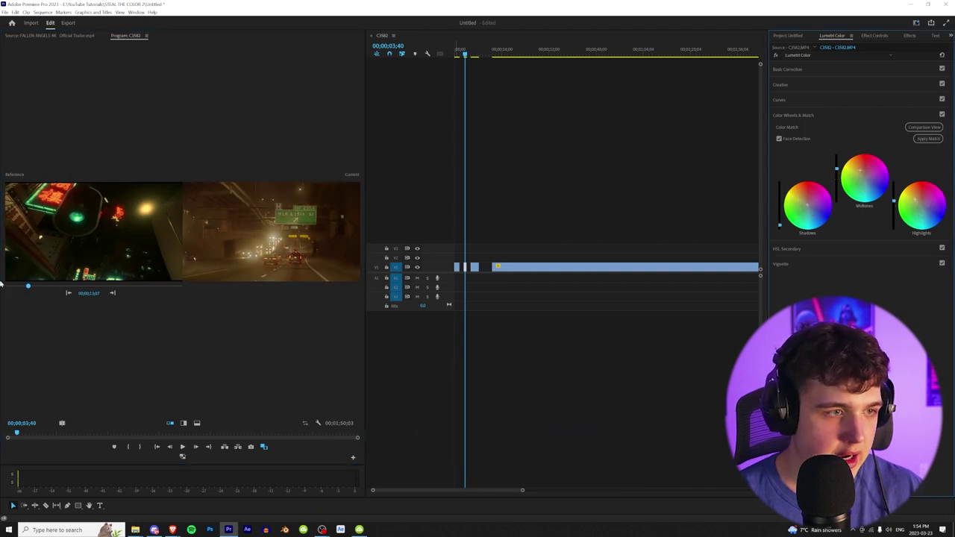
left_click_drag(63, 287, 148, 294)
left_click(924, 140)
Replace the Fallen Angels footage on V1 with the Fight Club clip, placed after the grassy field clip with a gap
left_click_drag(479, 53, 476, 52)
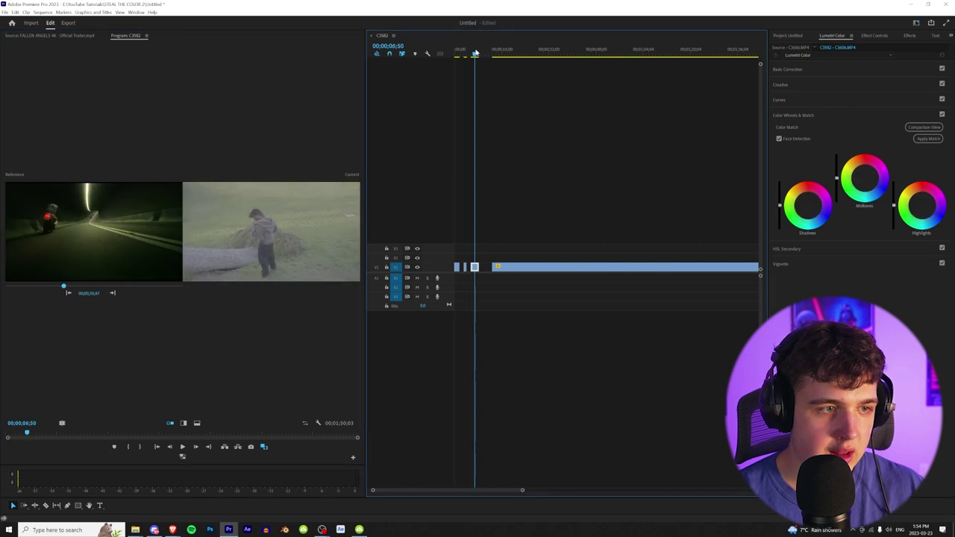
key("Delete")
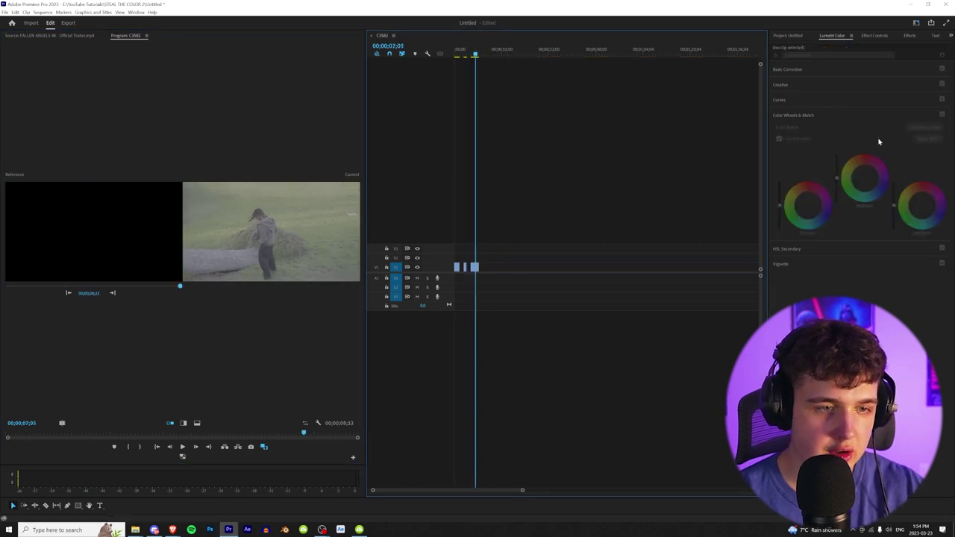
left_click(789, 36)
double_click(858, 133)
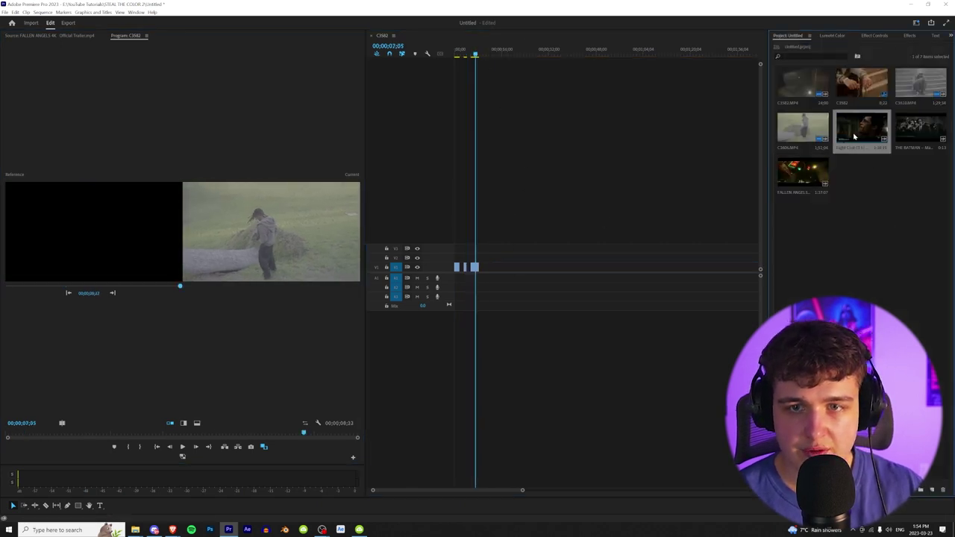
left_click_drag(858, 130, 502, 97)
Scale the Fight Club clip to about 279 so it fills the frame, and park the playhead on the grassy field clip at 00;00;07;28
left_click_drag(497, 53, 509, 52)
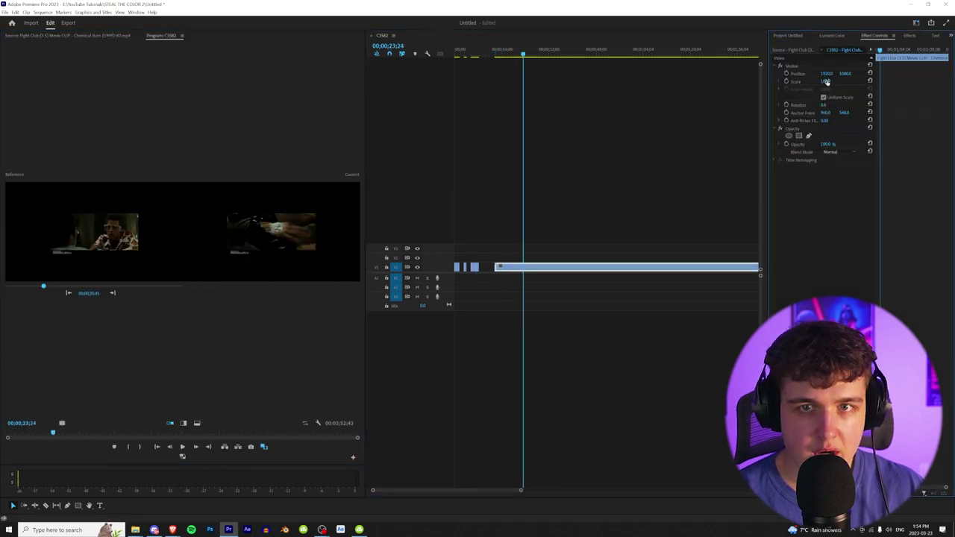
left_click_drag(826, 81, 947, 81)
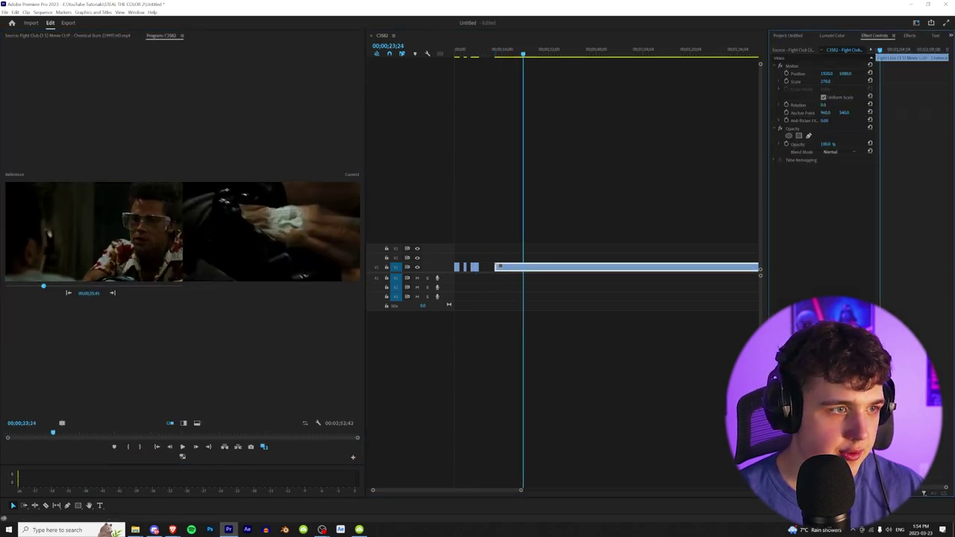
left_click(478, 50)
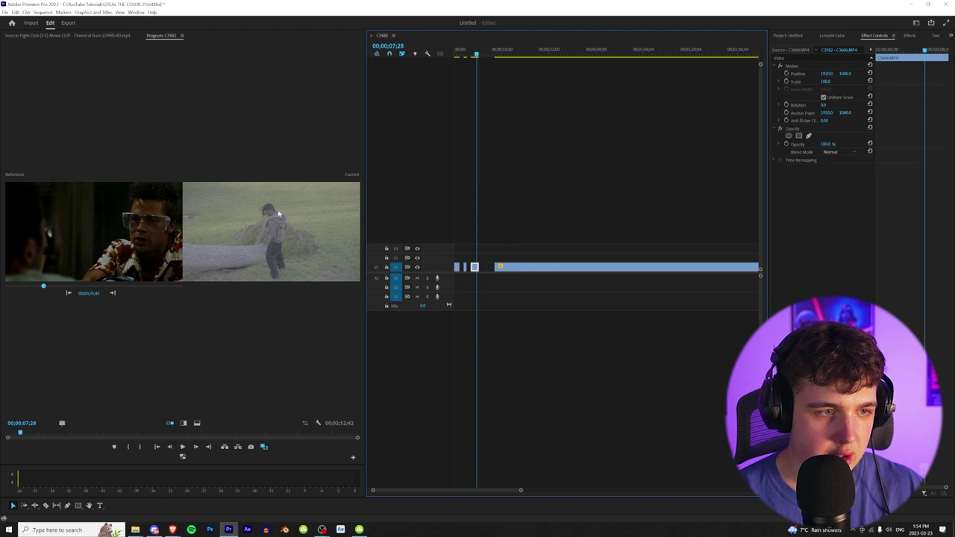
Choose the Fight Club close-up of the man in the red-and-white shirt as the reference and apply its color match to the field clip
left_click_drag(43, 287, 105, 320)
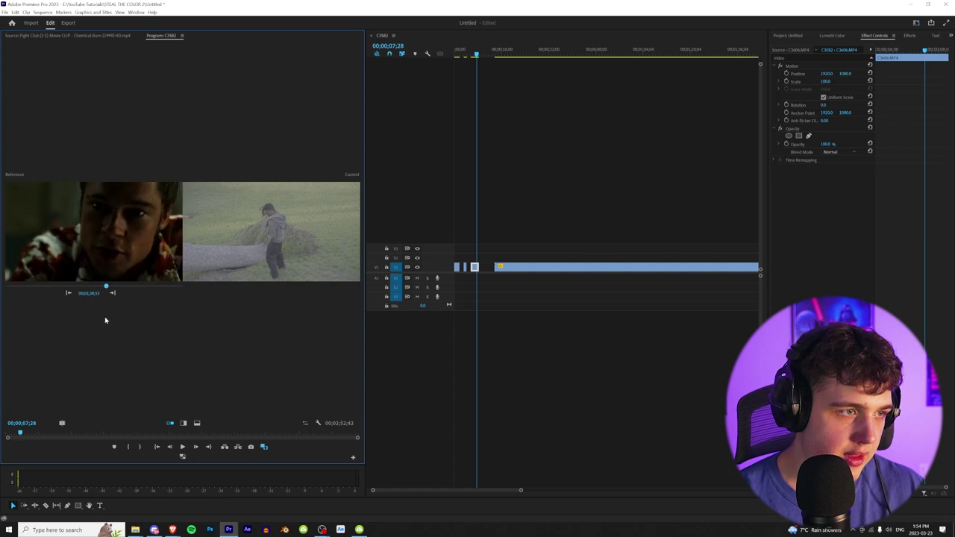
left_click(833, 36)
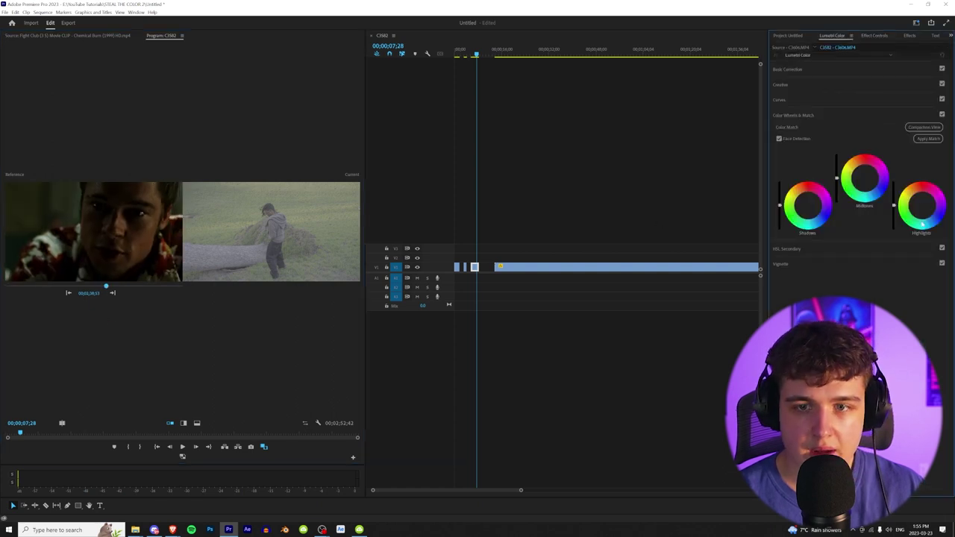
left_click(927, 140)
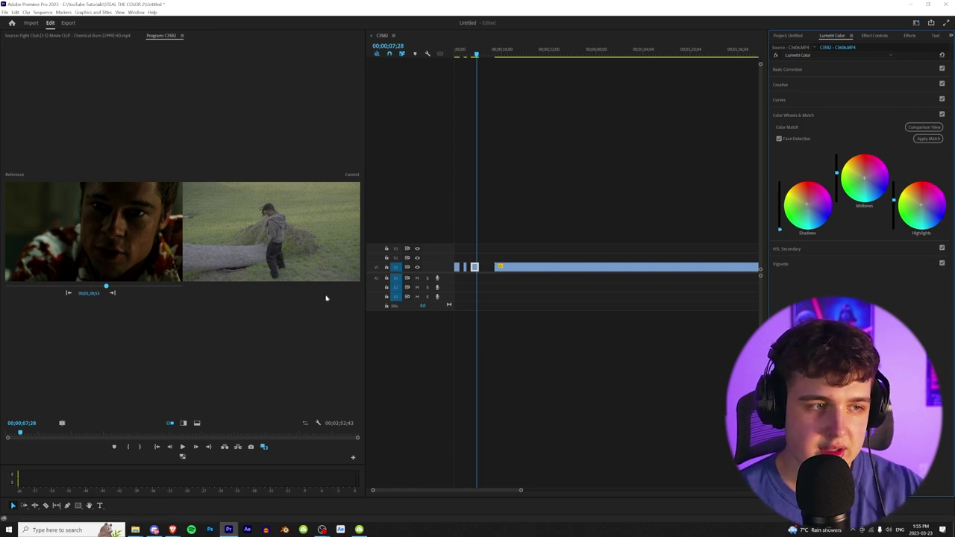
Delete the Fight Club clip from V1 and bring up the project's media
left_click(509, 269)
key("Delete")
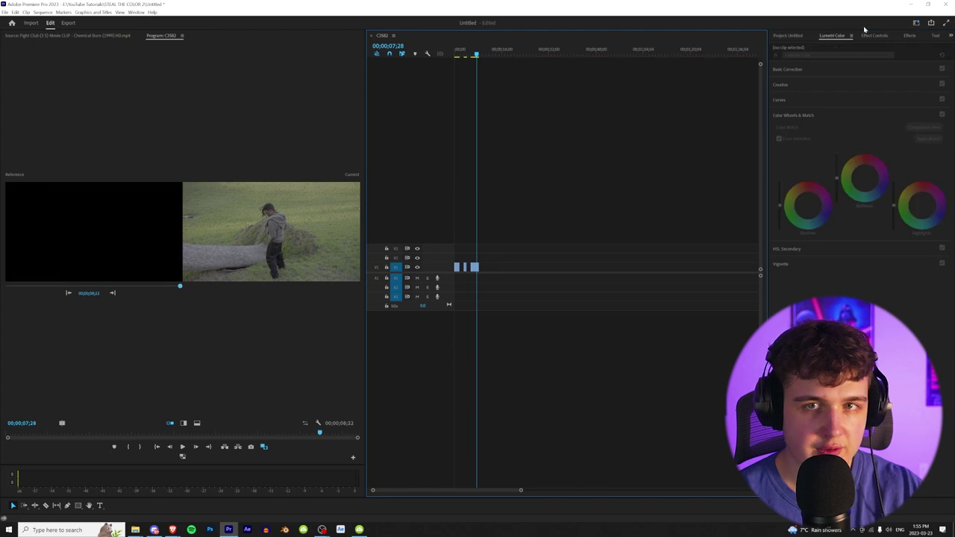
left_click(787, 35)
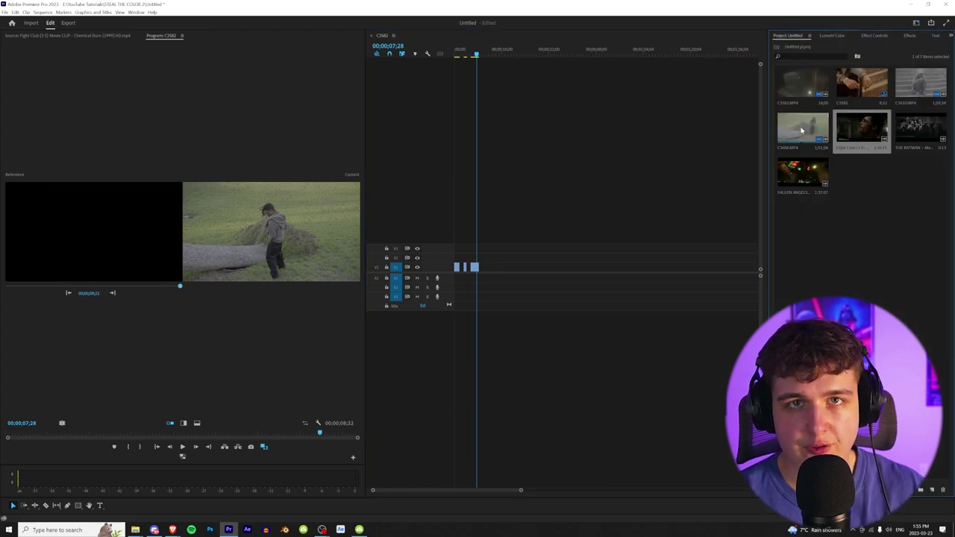